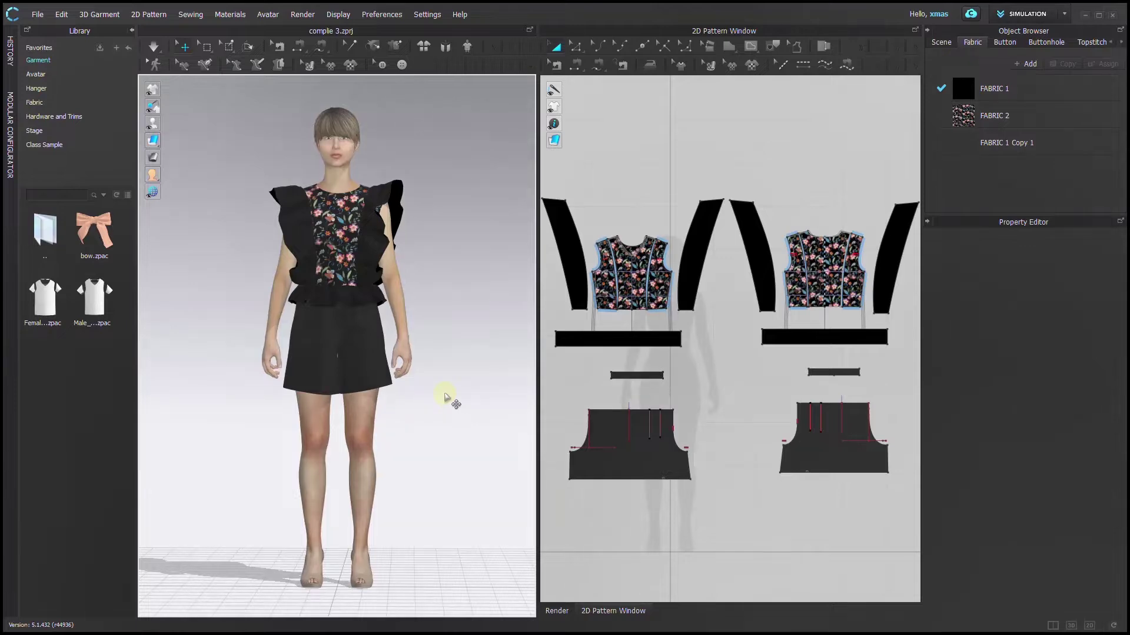
- Examine the dressed avatar's ruffled top and shorts from the front, side and above in the 3D view
right_drag(446, 397, 7, 312)
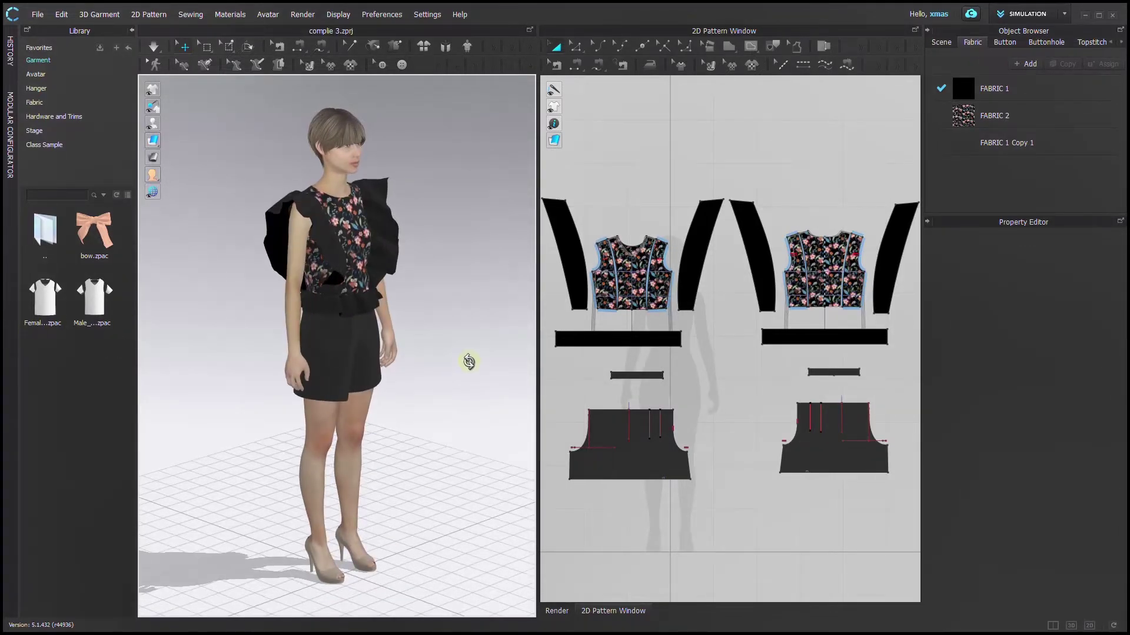
right_drag(467, 361, 434, 286)
right_drag(440, 226, 421, 297)
right_drag(421, 297, 422, 379)
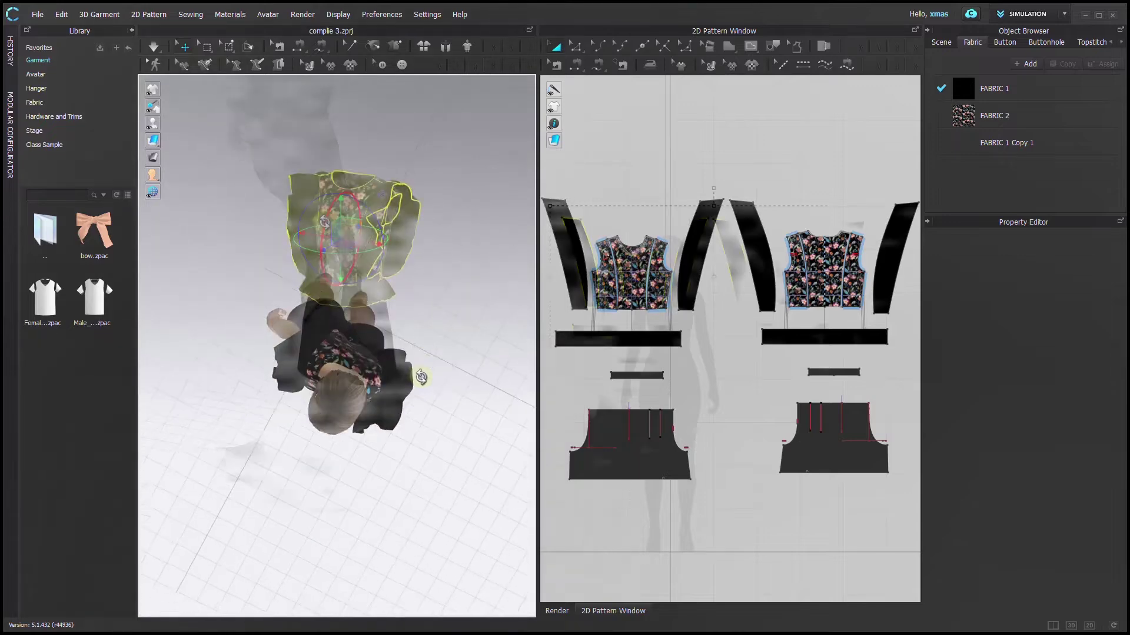
right_drag(382, 195, 324, 222)
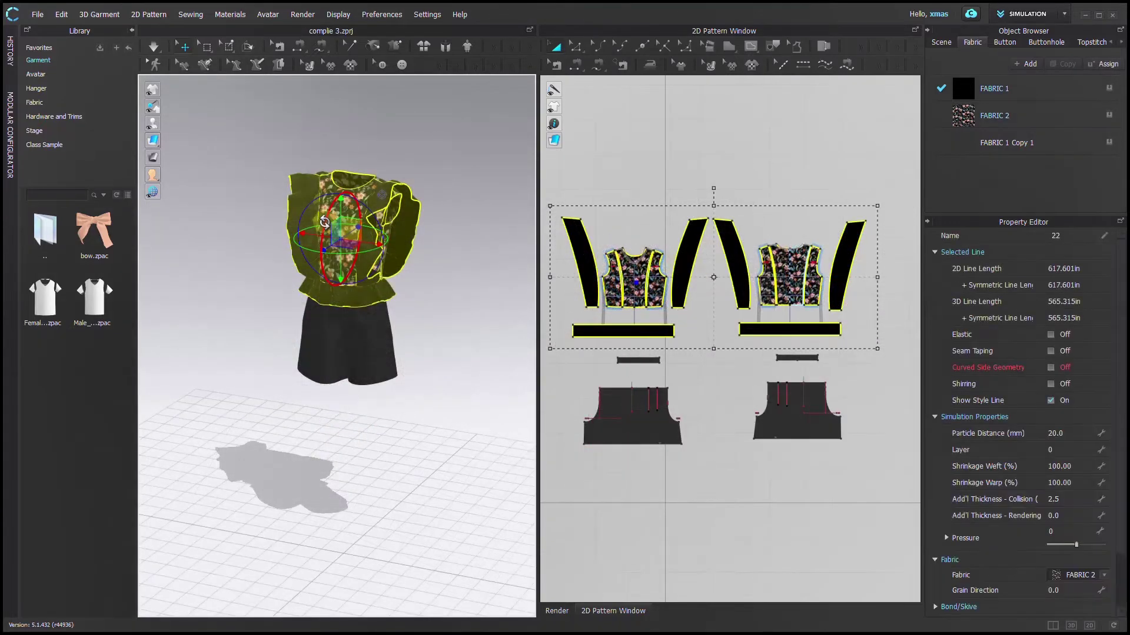
mouse_move(324, 223)
mouse_down()
mouse_move(356, 190)
mouse_move(312, 212)
mouse_up()
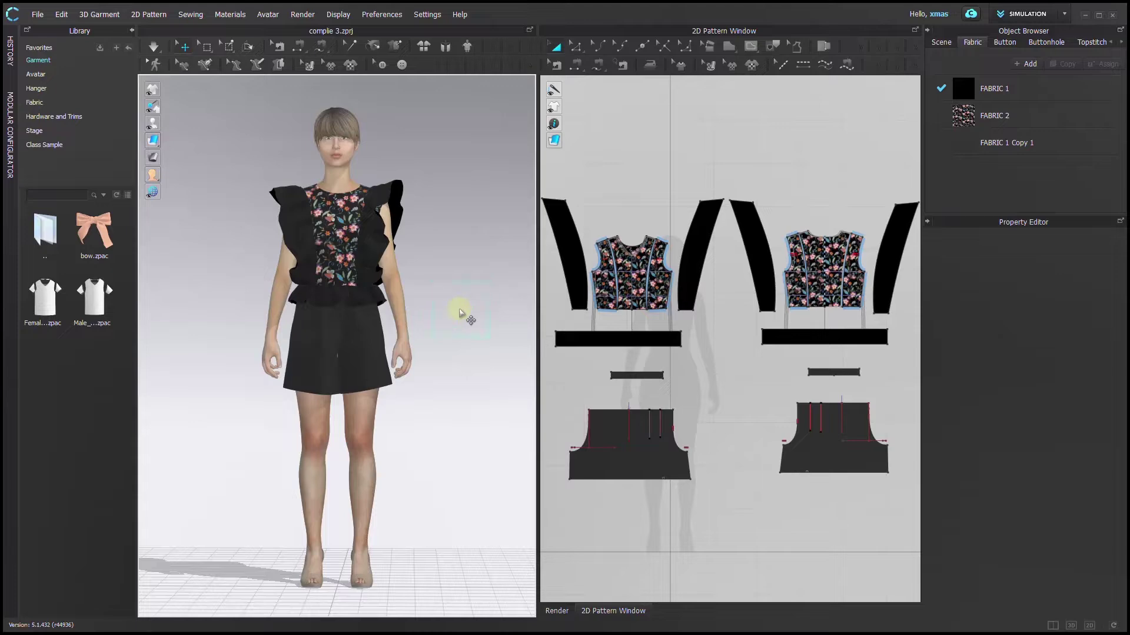
right_drag(461, 313, 1, 329)
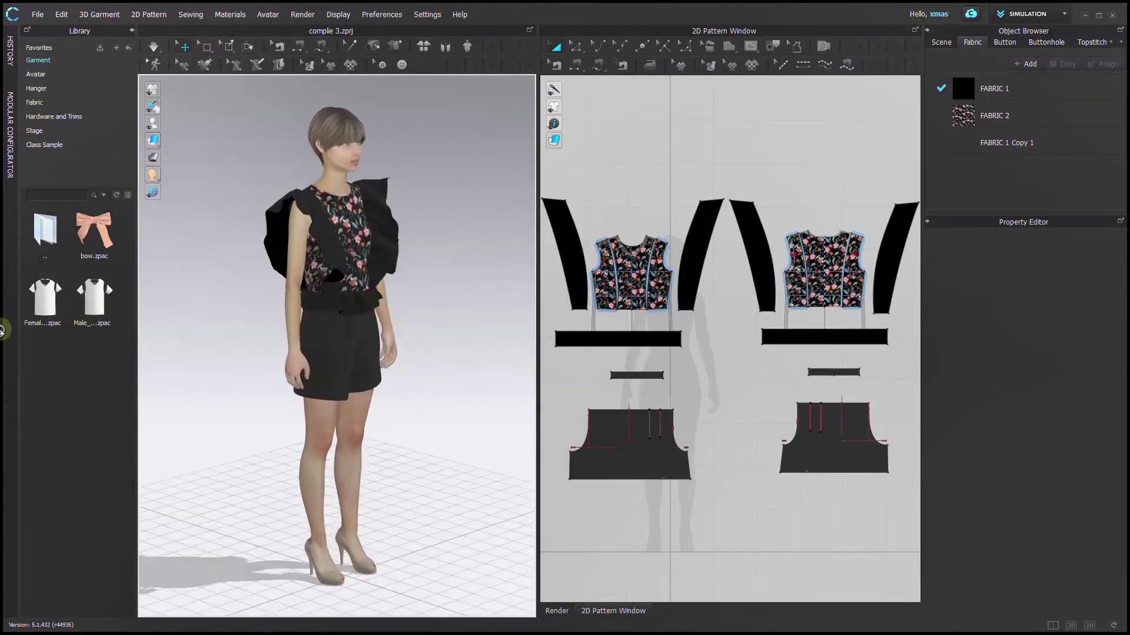
right_drag(459, 373, 469, 274)
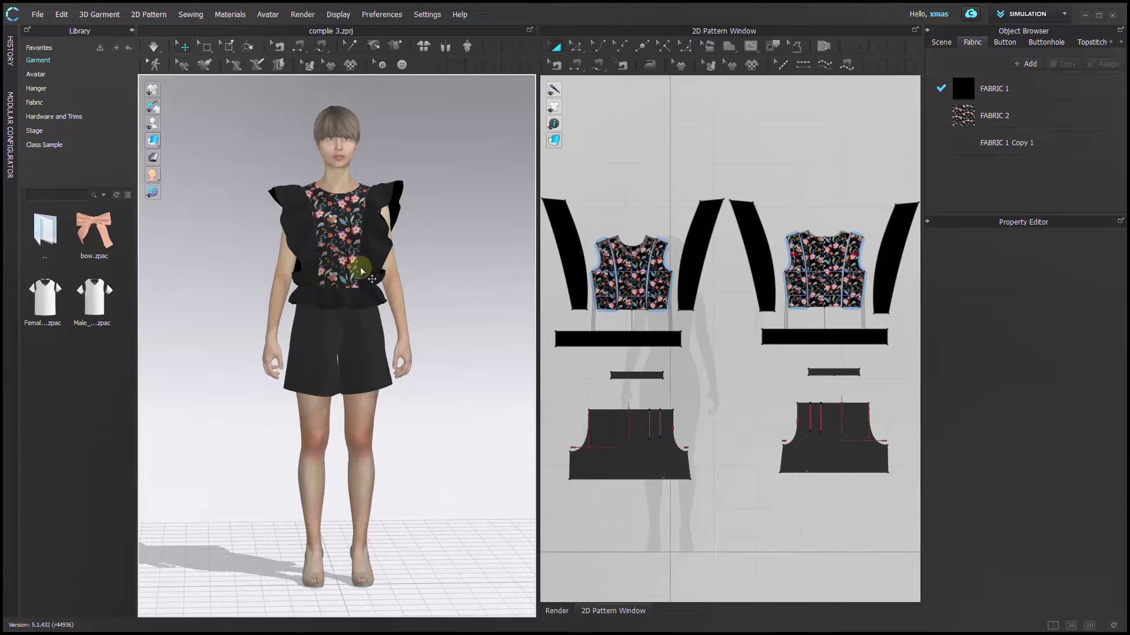
right_drag(371, 256, 7, 331)
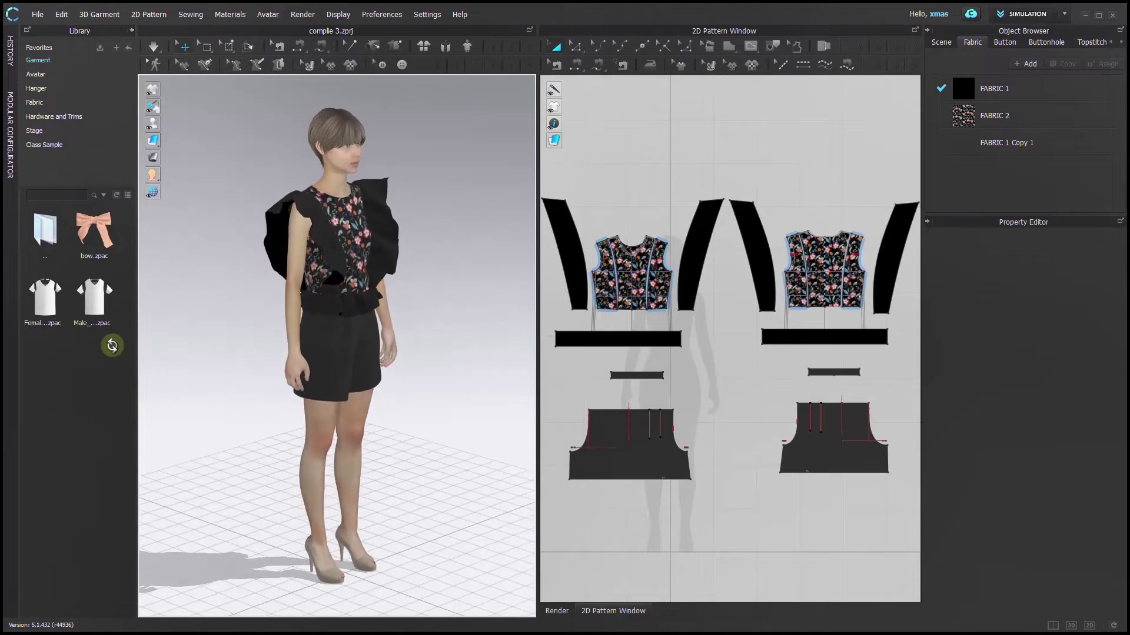
right_drag(457, 366, 366, 268)
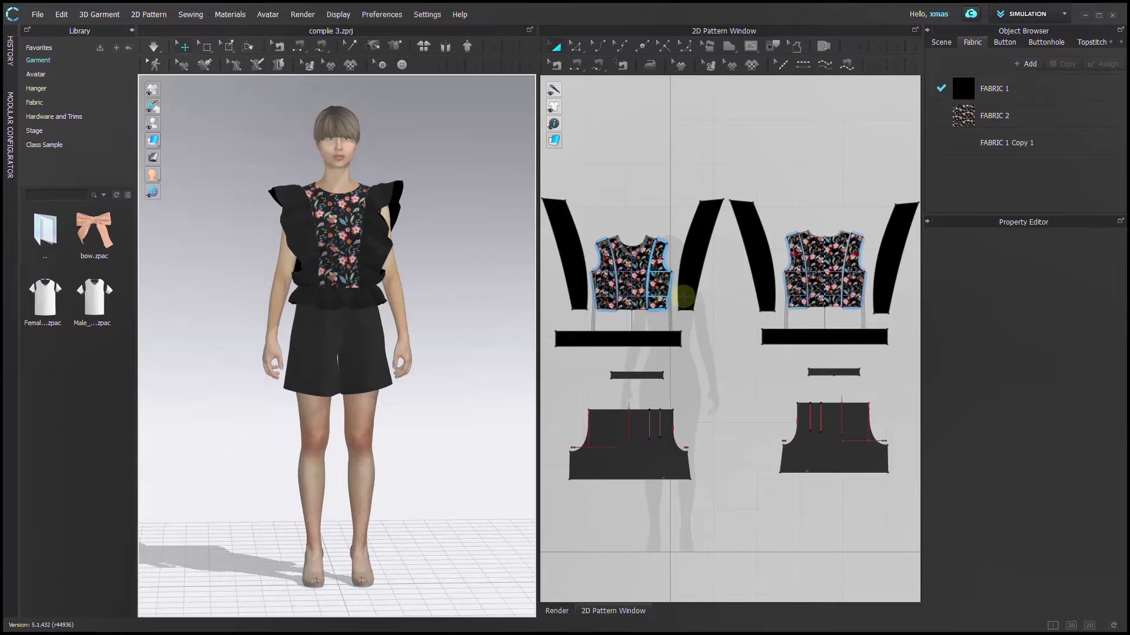
- Select all pattern pieces of the ruffled top in 2D and show its 3D gizmo with the avatar hidden
scroll(688, 306, down, 2)
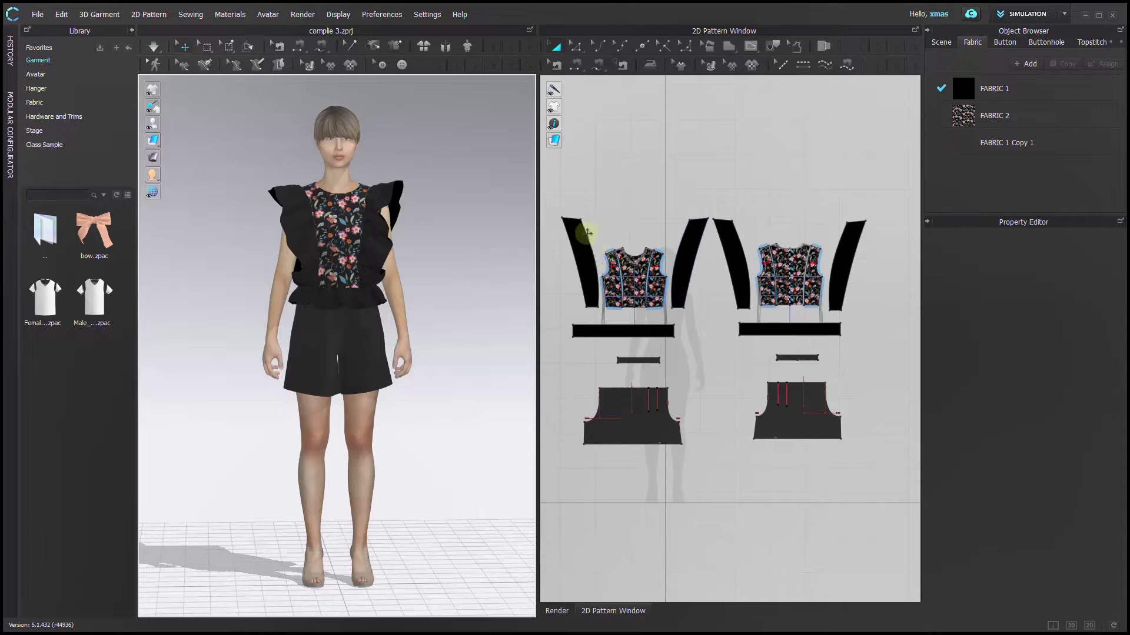
drag(547, 192, 888, 351)
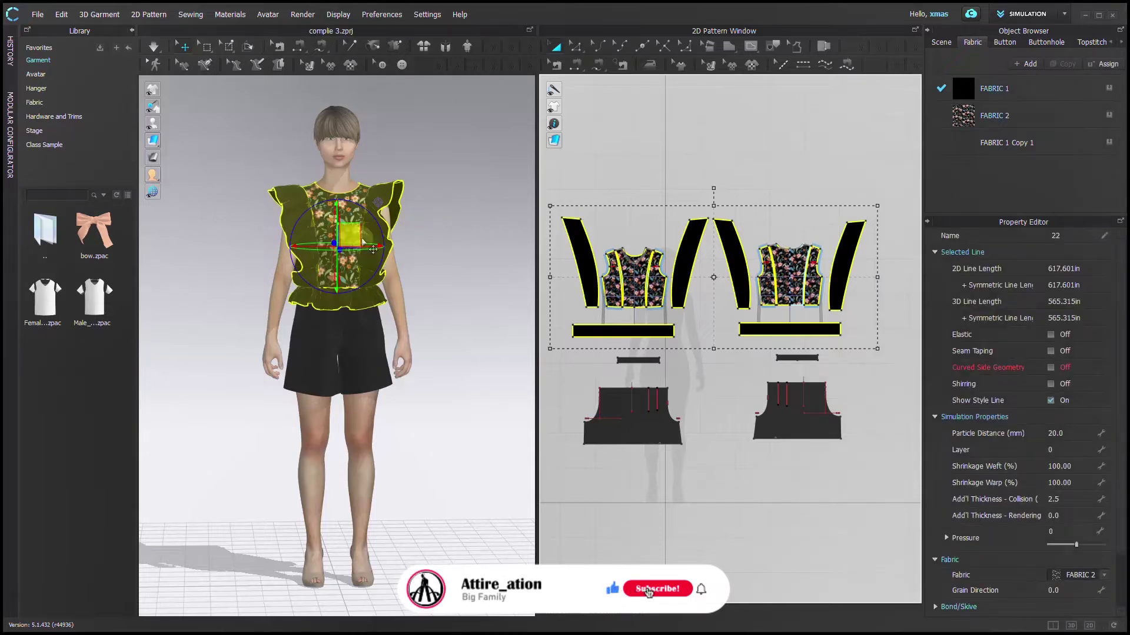
key(2)
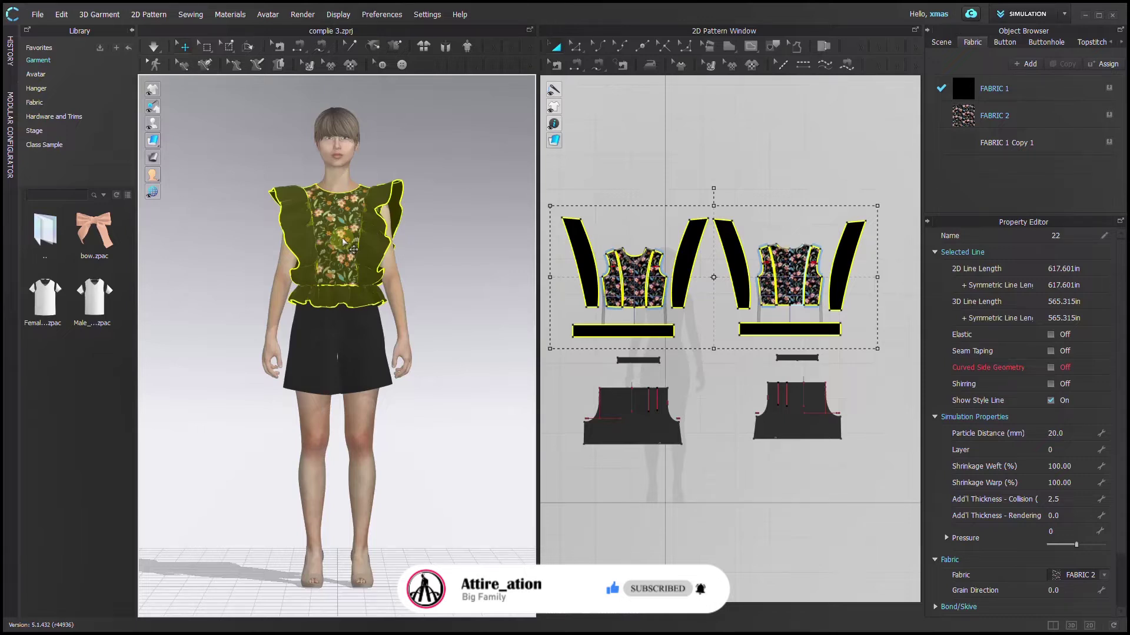
click(341, 239)
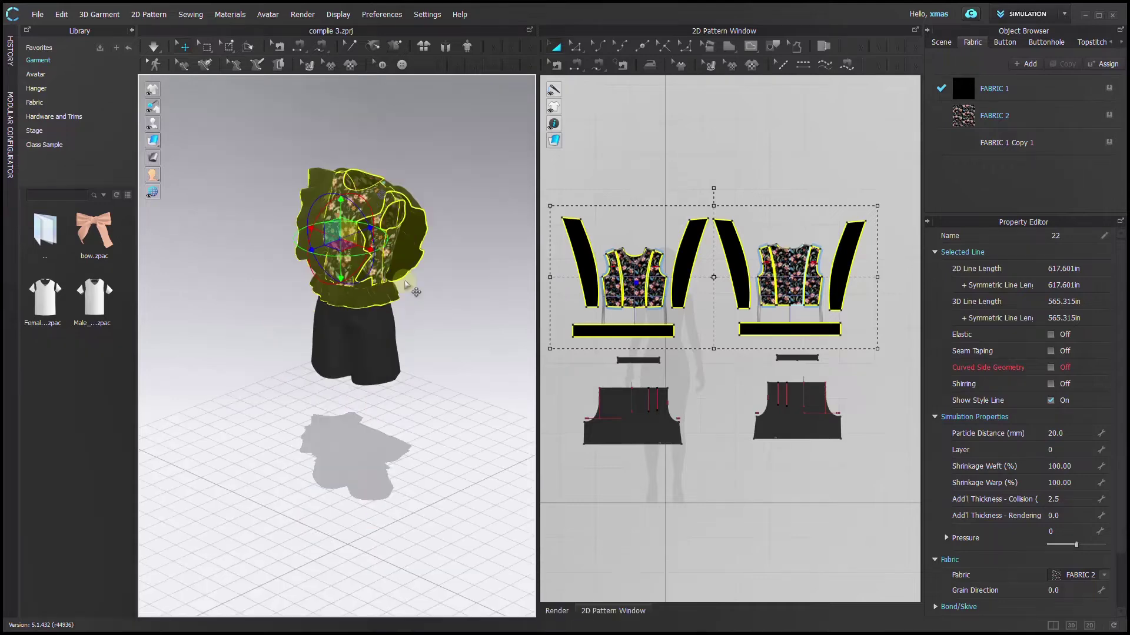
- Try tilting the selected top with the gizmo's rotation rings, and undo the tilt
right_drag(418, 296, 435, 280)
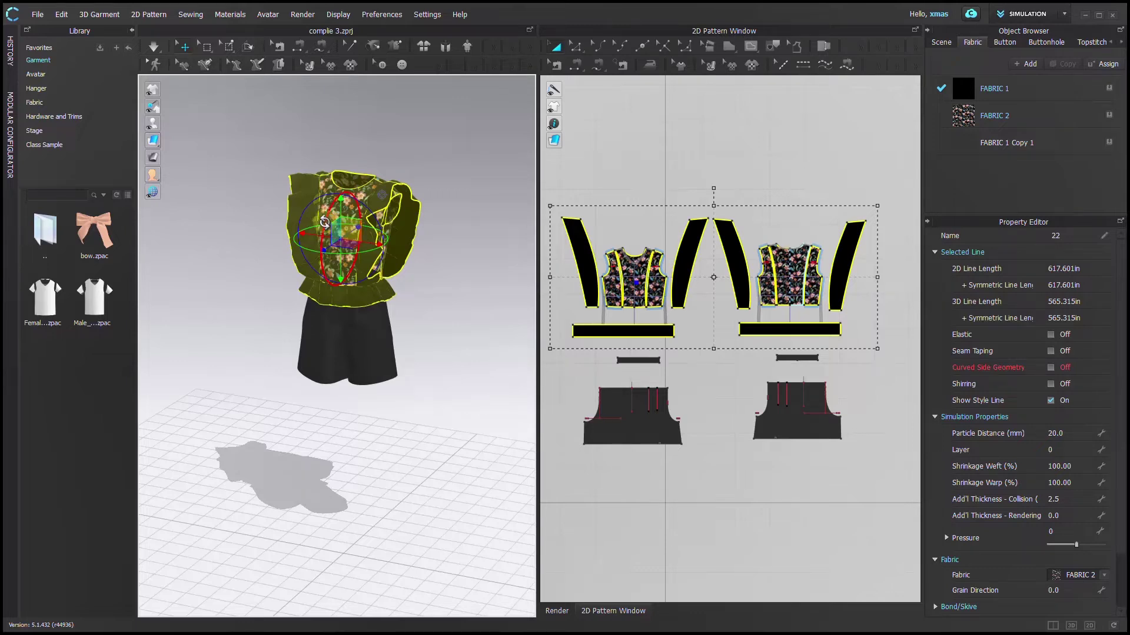
mouse_move(324, 222)
mouse_down()
mouse_move(355, 190)
mouse_move(312, 213)
mouse_up()
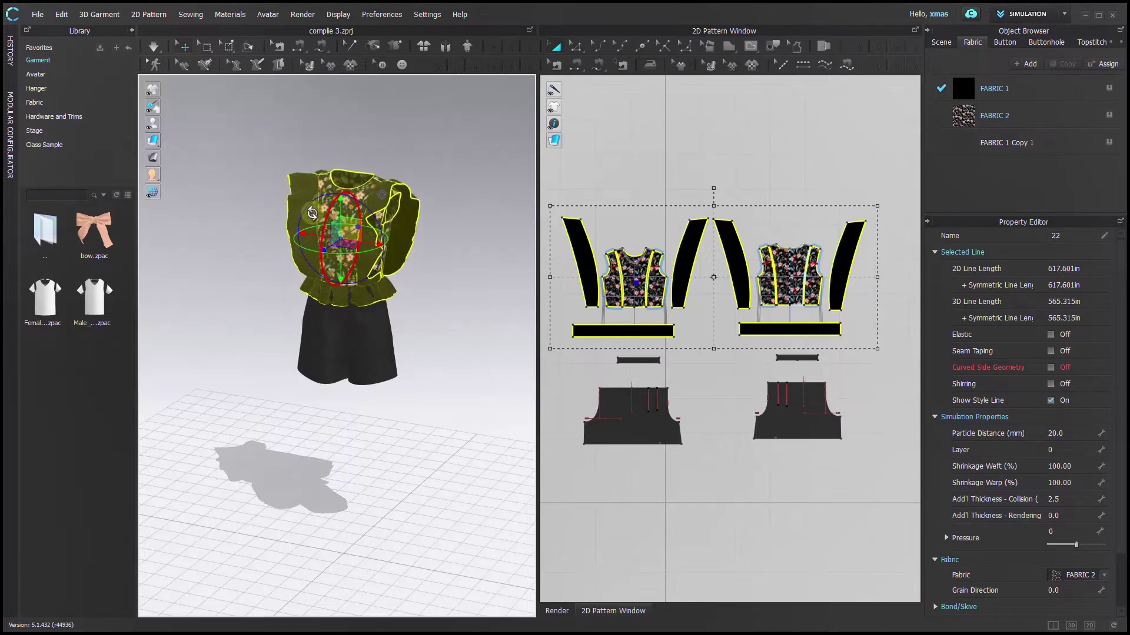
drag(312, 252, 259, 255)
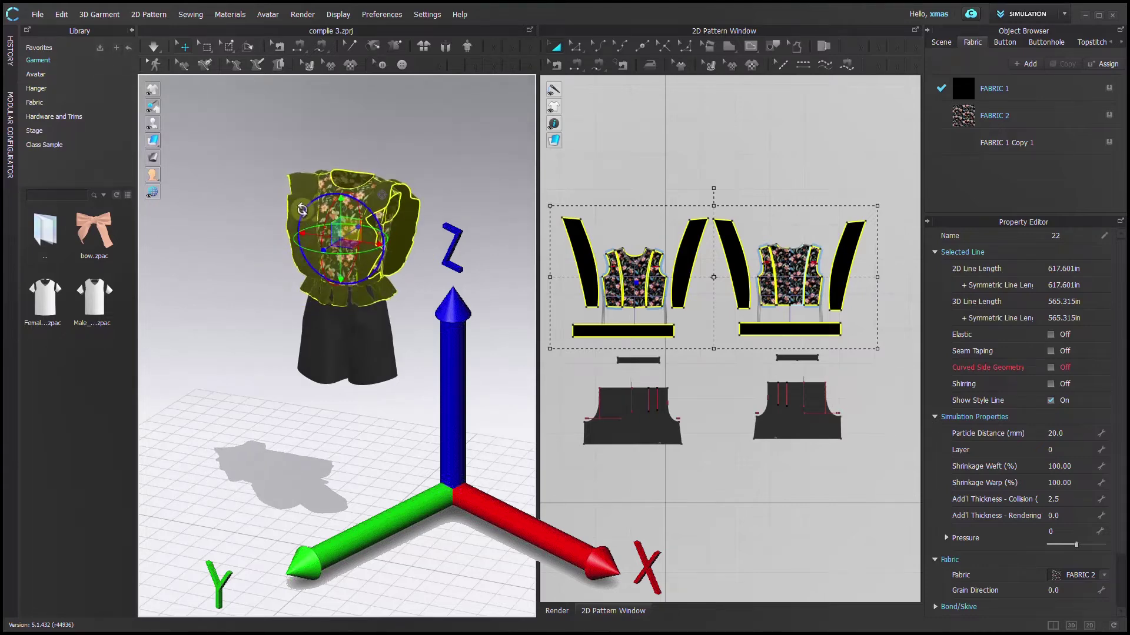
right_drag(293, 260, 331, 249)
drag(309, 203, 361, 161)
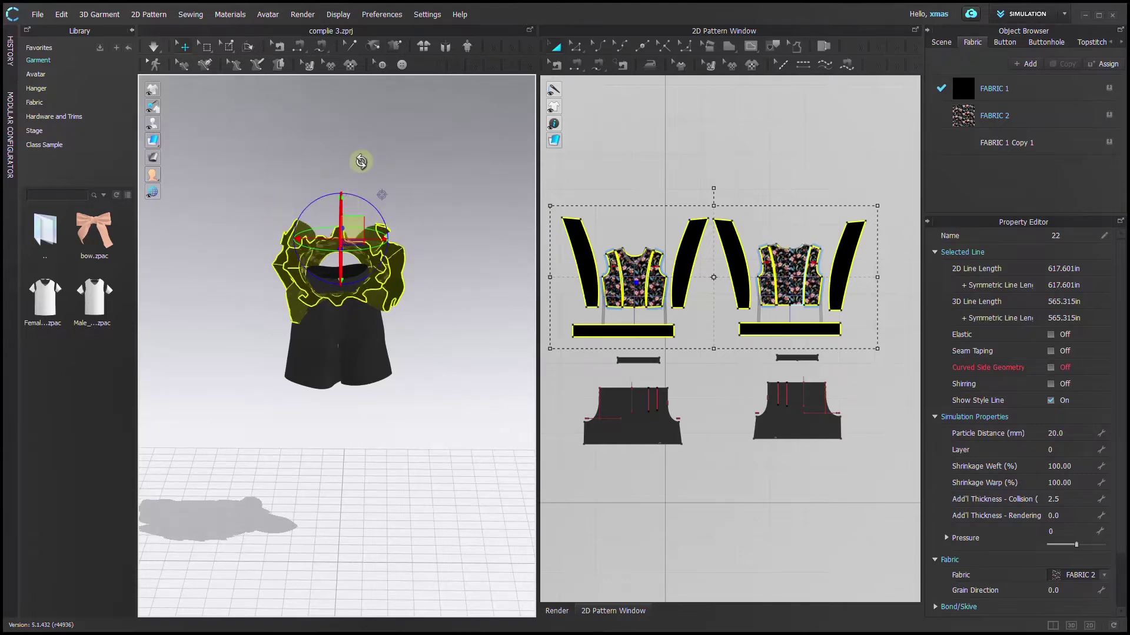
key(ctrl+z)
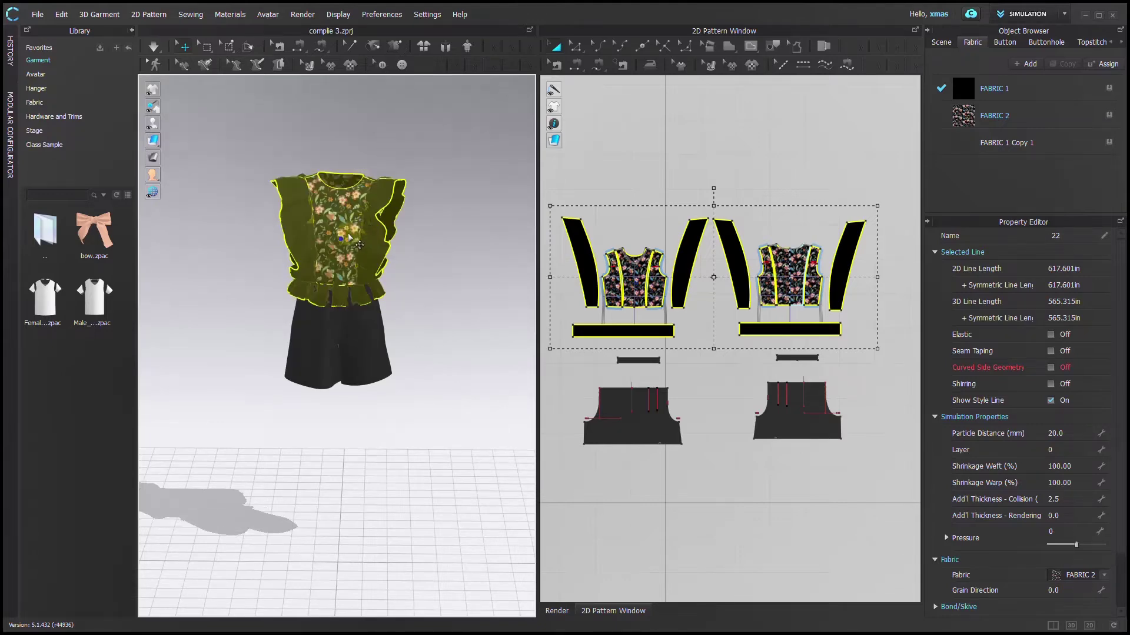
- Place the gizmo on the upper chest of the top and turn the top slightly with the green rotation ring
click(347, 220)
right_drag(347, 220, 300, 239)
drag(344, 157, 197, 201)
right_drag(282, 226, 347, 220)
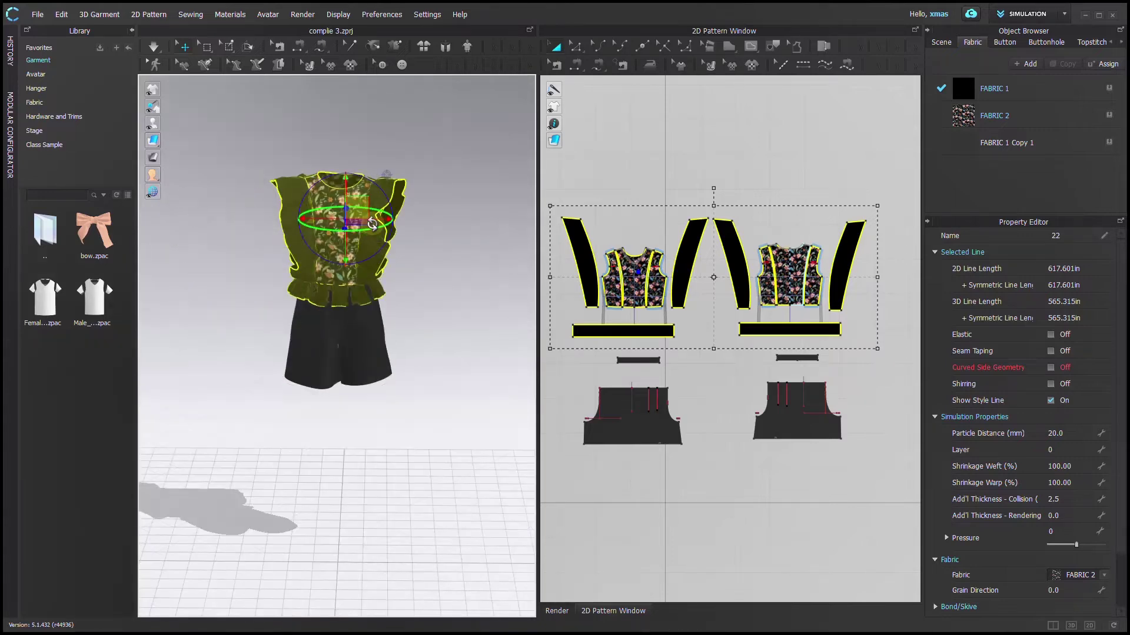
mouse_move(377, 228)
mouse_down()
mouse_move(406, 227)
mouse_move(342, 243)
mouse_move(367, 238)
mouse_up()
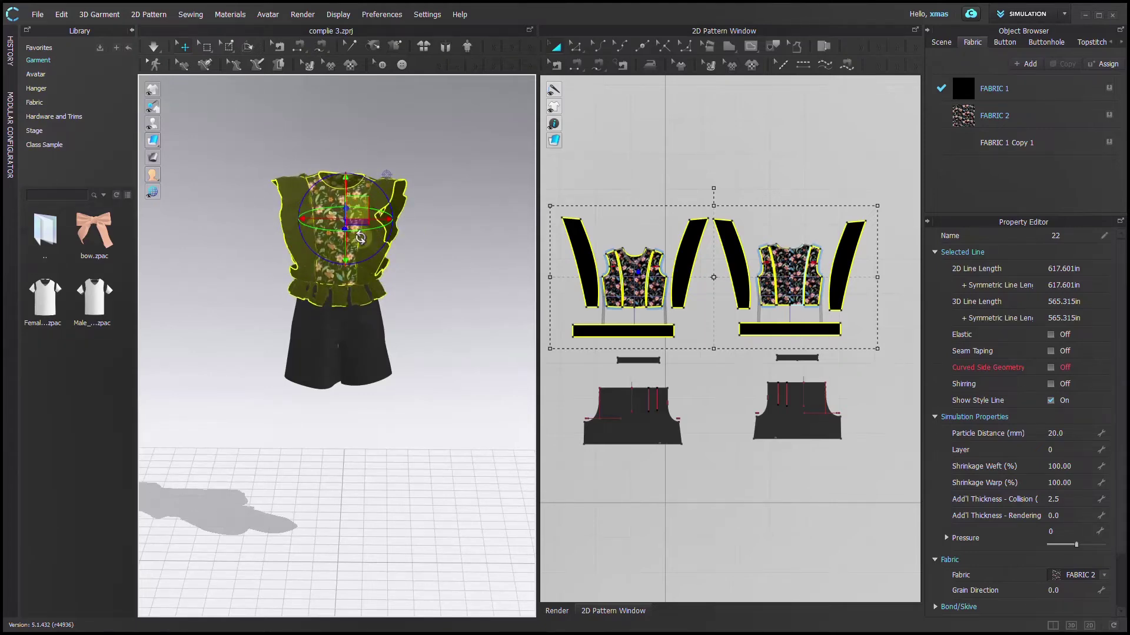
- Move the selected top up and then well forward of the shorts with the gizmo's plane handles
right_drag(429, 287, 394, 272)
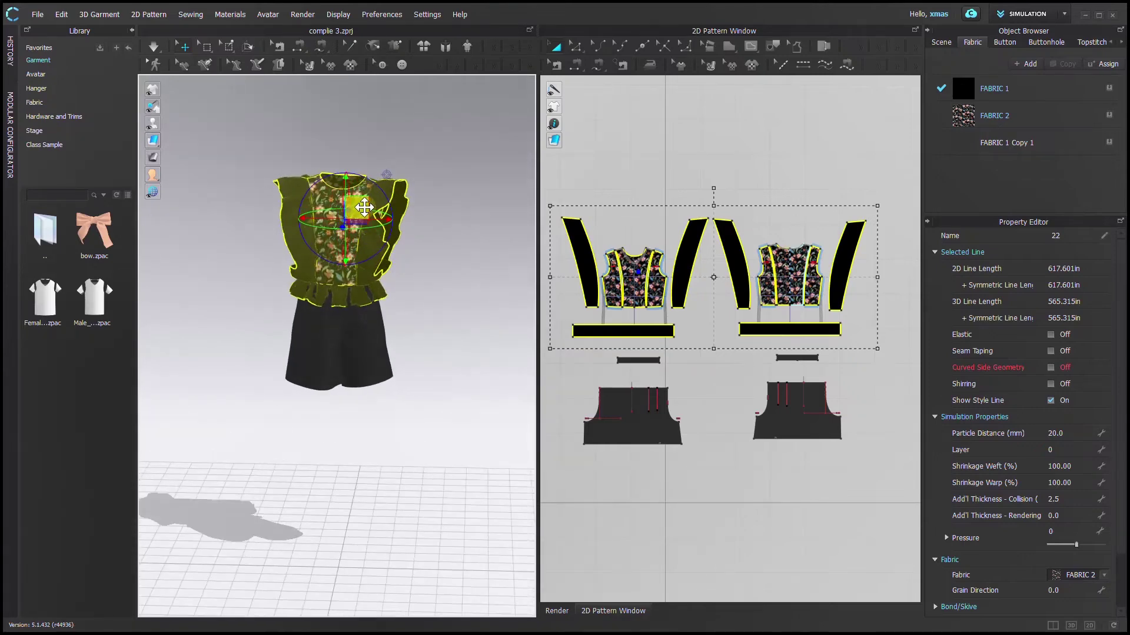
drag(364, 207, 370, 149)
right_drag(406, 204, 334, 163)
drag(343, 155, 216, 234)
right_drag(222, 266, 277, 292)
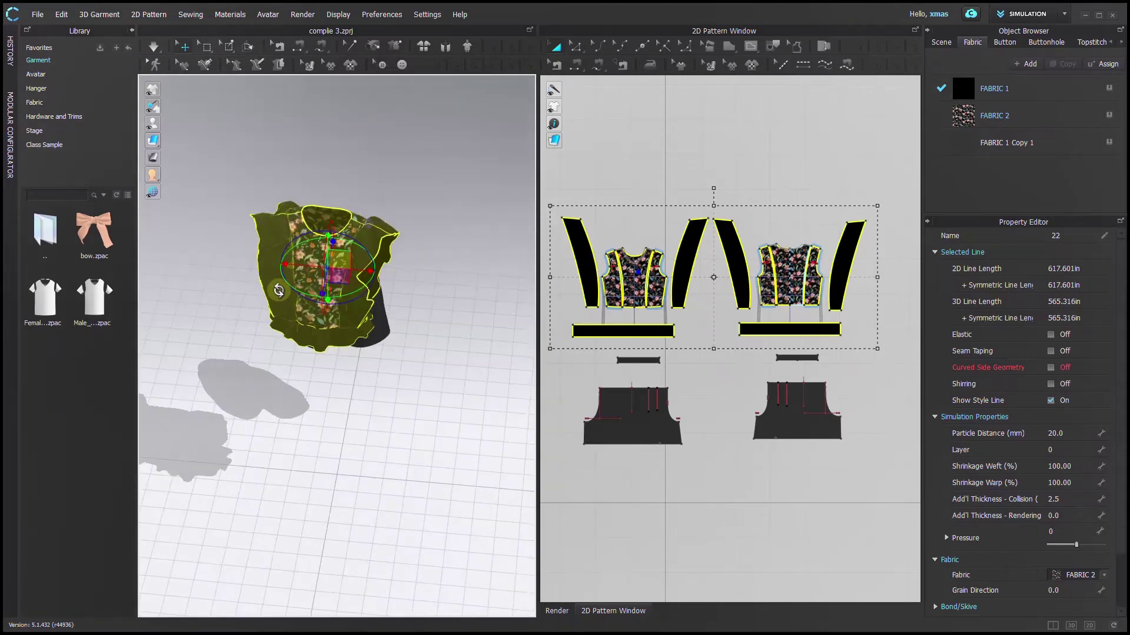
drag(338, 277, 366, 487)
drag(342, 510, 318, 502)
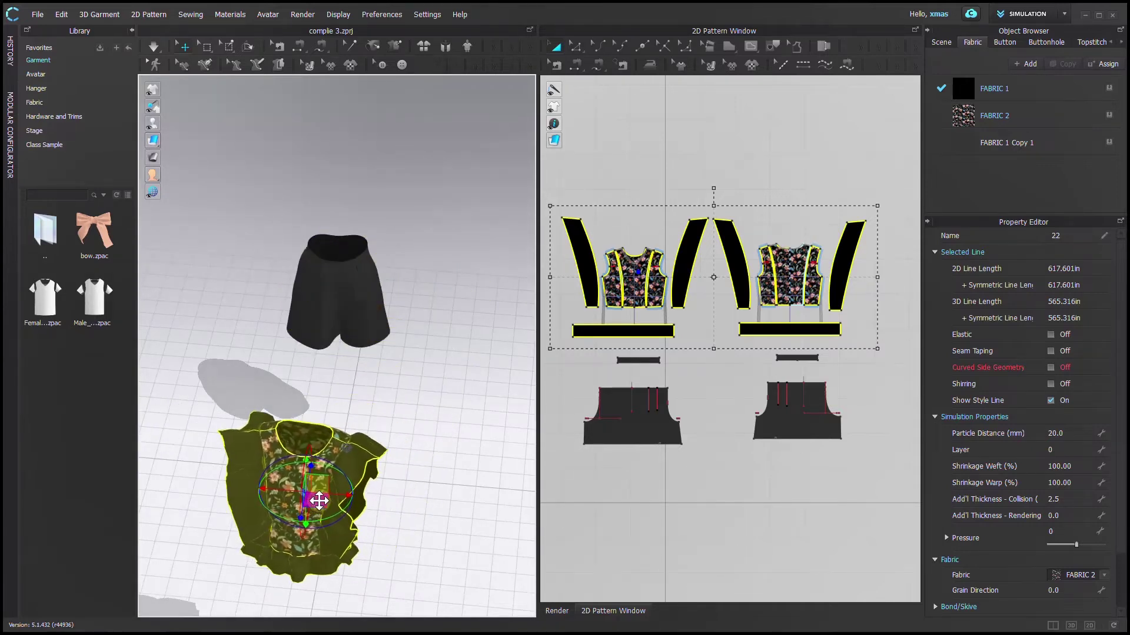
- Show the avatar again and move the top back onto its torso, aligning it from the side and front
key(2)
scroll(369, 353, down, 3)
drag(371, 171, 339, 218)
key(6)
drag(383, 306, 495, 305)
key(2)
key(shift+a)
right_drag(453, 329, 354, 330)
drag(294, 157, 322, 189)
right_drag(358, 268, 395, 279)
- Simulate the garment to settle the top on the avatar and deselect the pattern pieces
key(space)
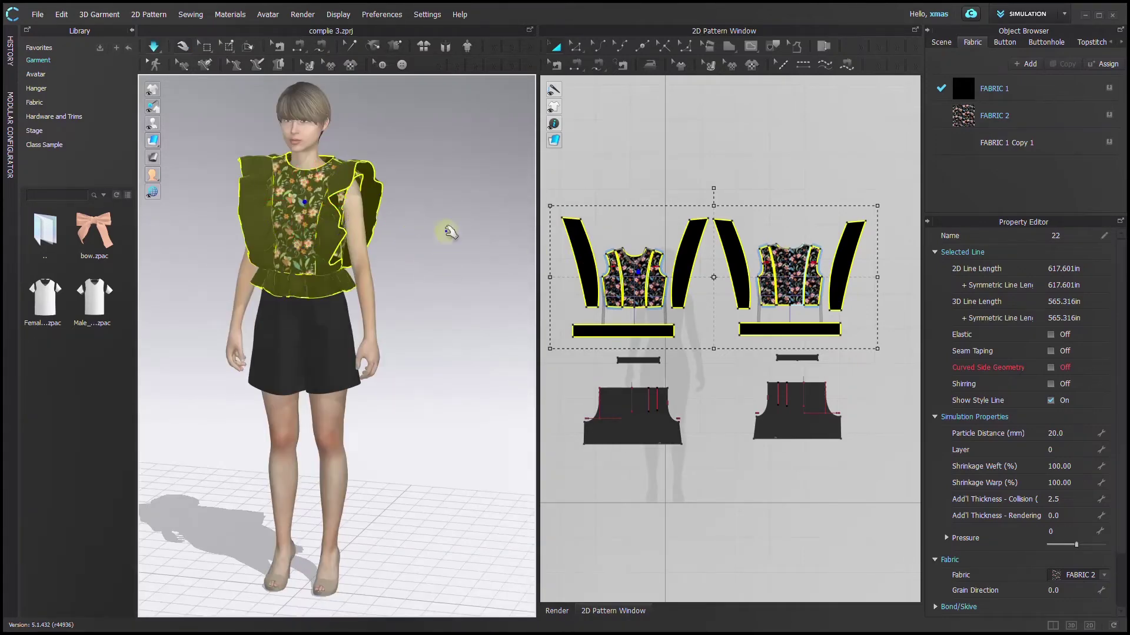
click(449, 232)
key(2)
- Hide the 3D garment and show the avatar's X-ray joints
mouse_move(155, 89)
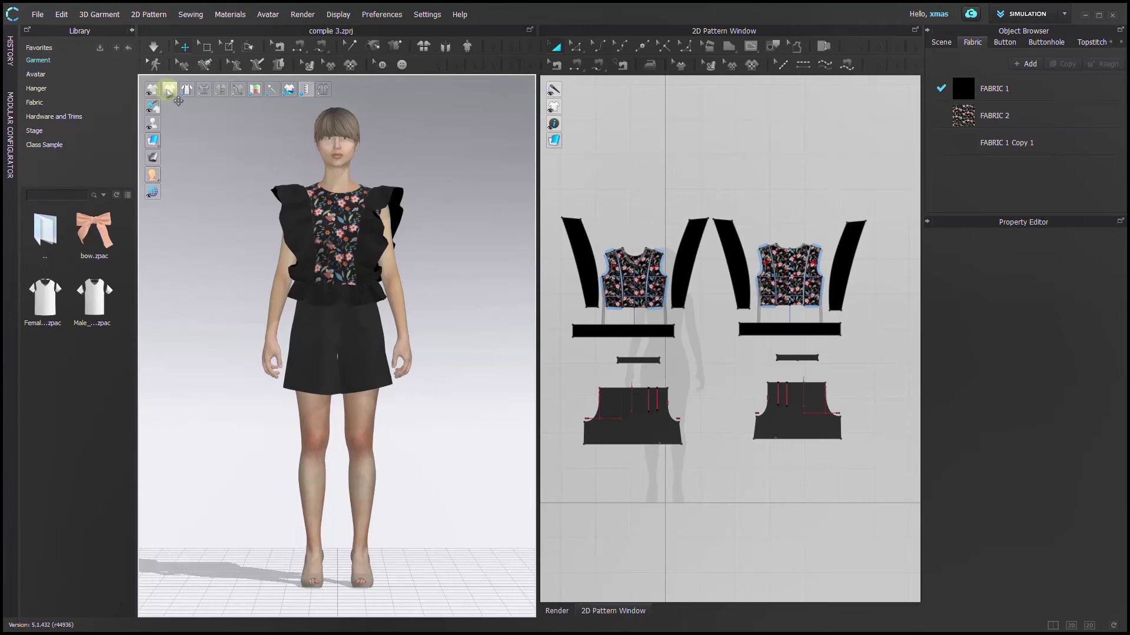
key(shift+c)
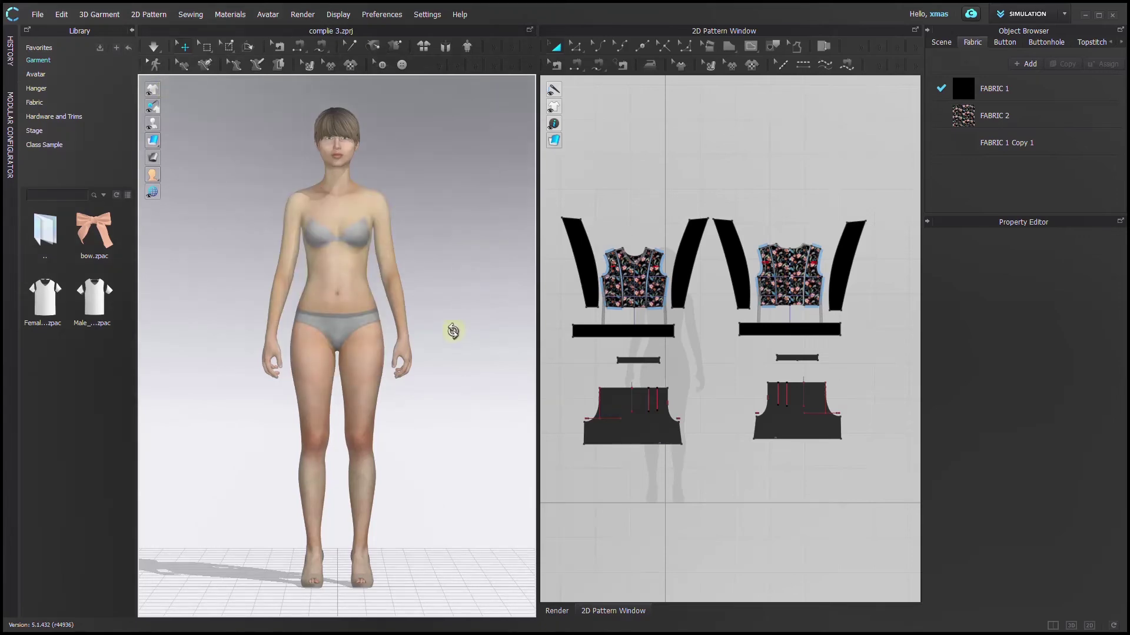
right_drag(453, 332, 479, 310)
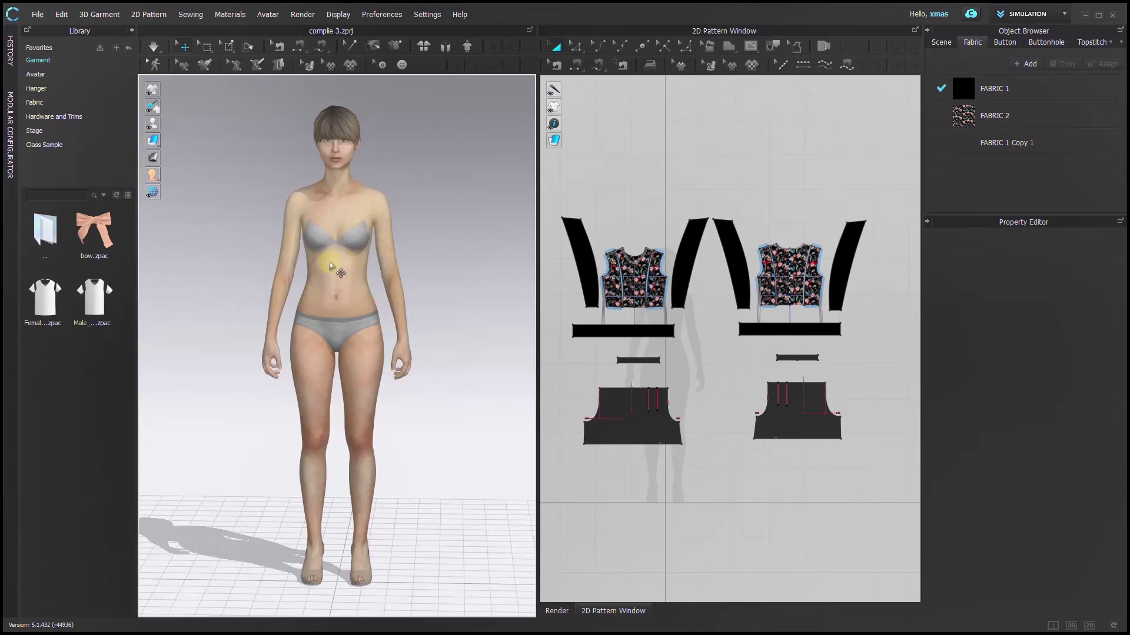
click(353, 274)
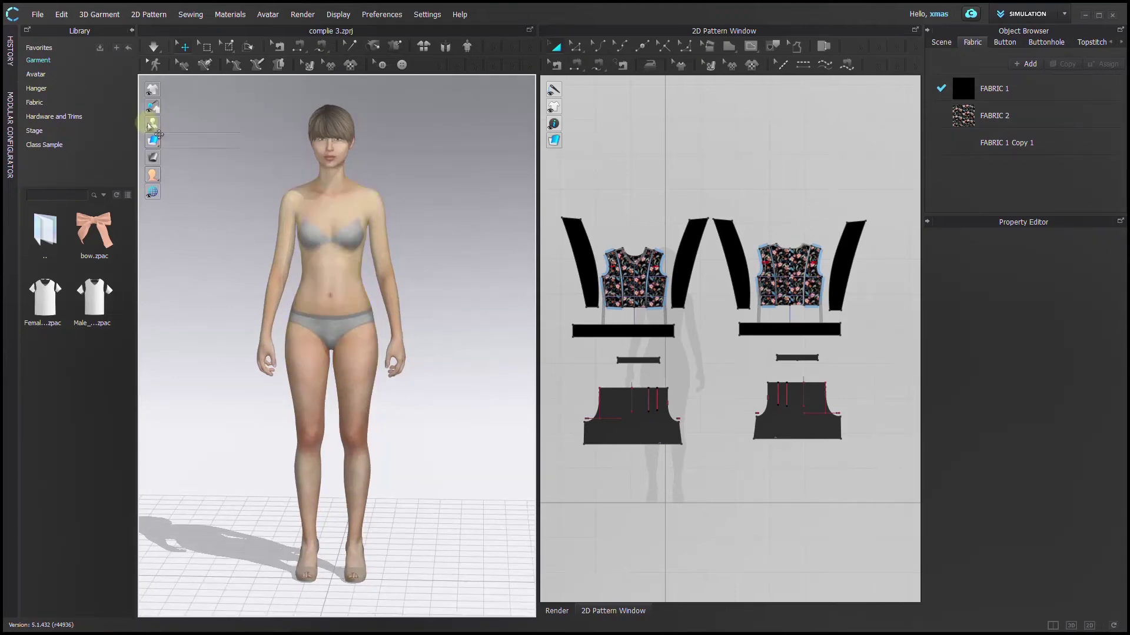
mouse_move(153, 124)
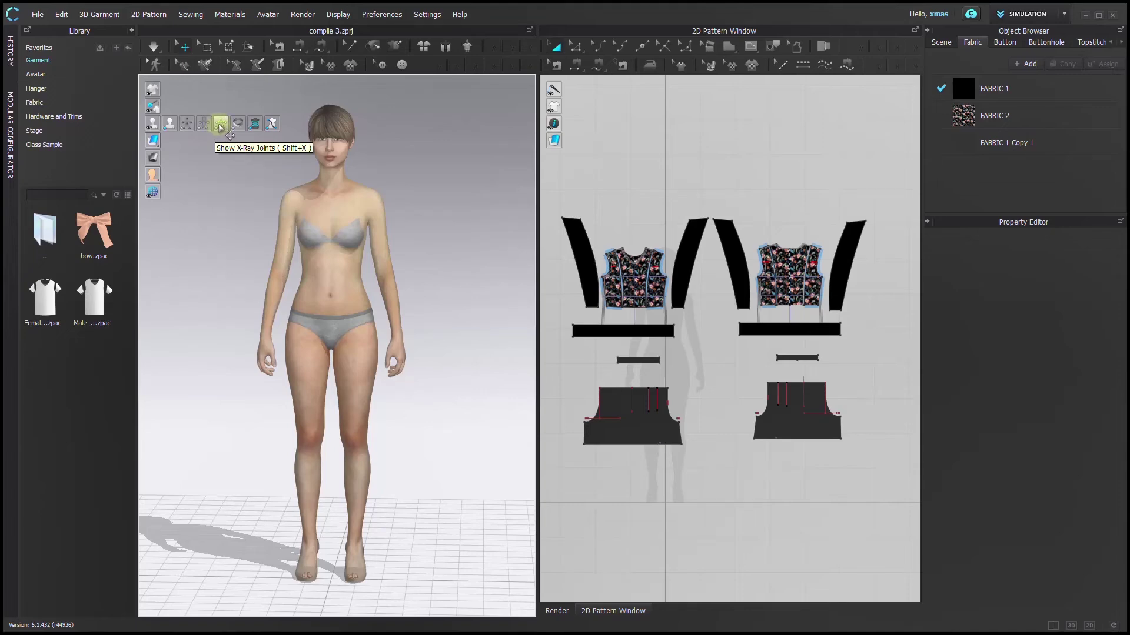
click(220, 124)
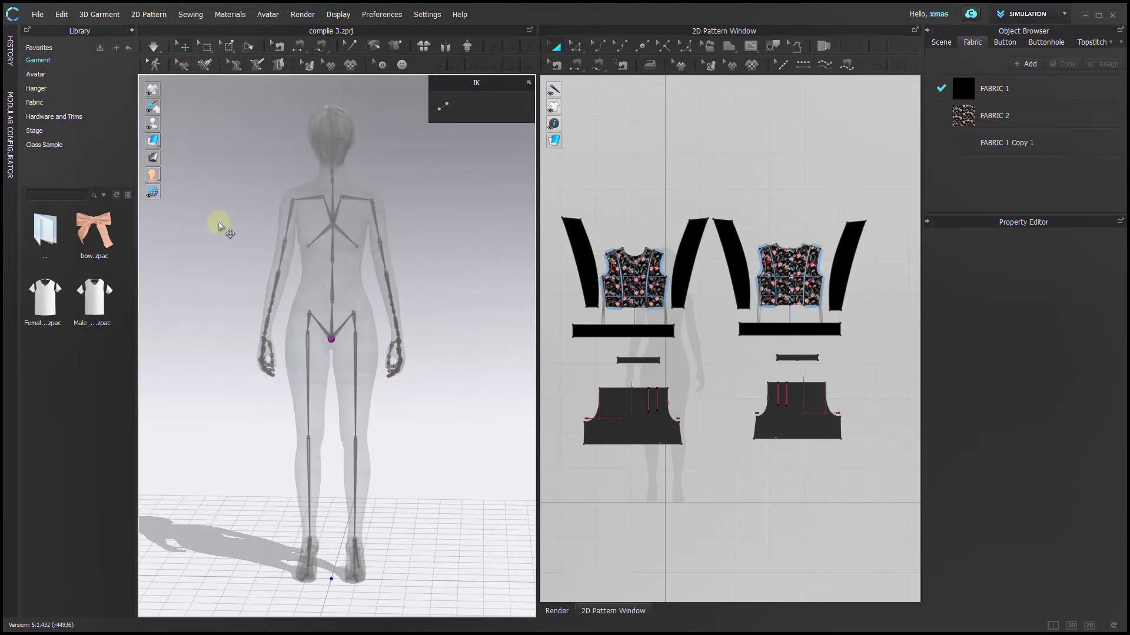
- Try rotating the whole avatar from the central hip joint using the gizmo's rings
click(331, 341)
right_drag(391, 436, 376, 406)
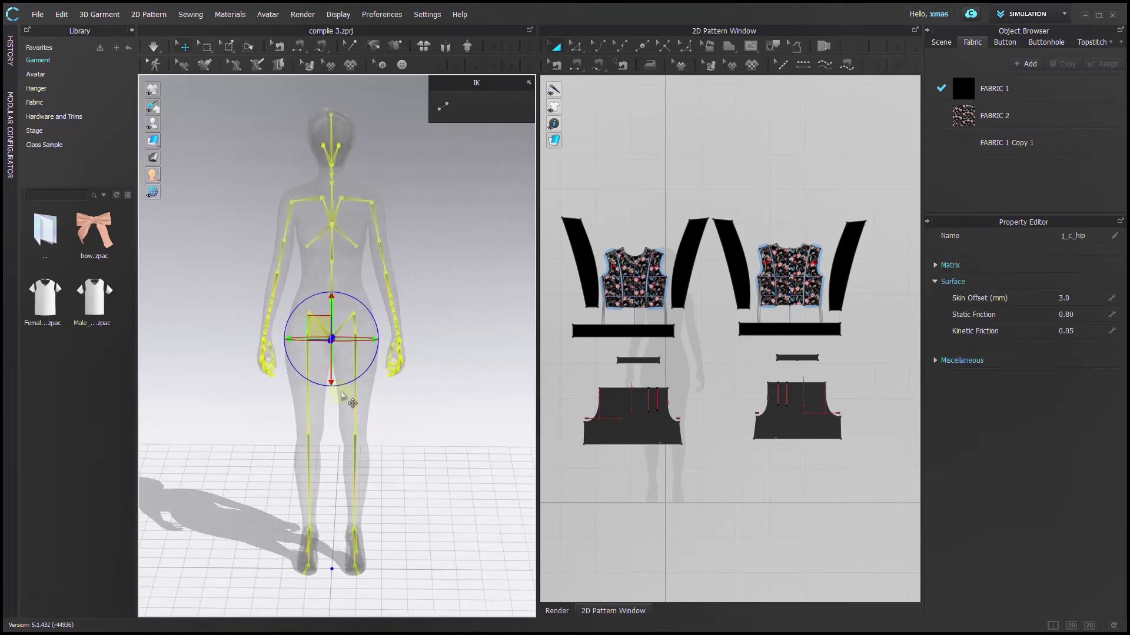
drag(299, 305, 433, 366)
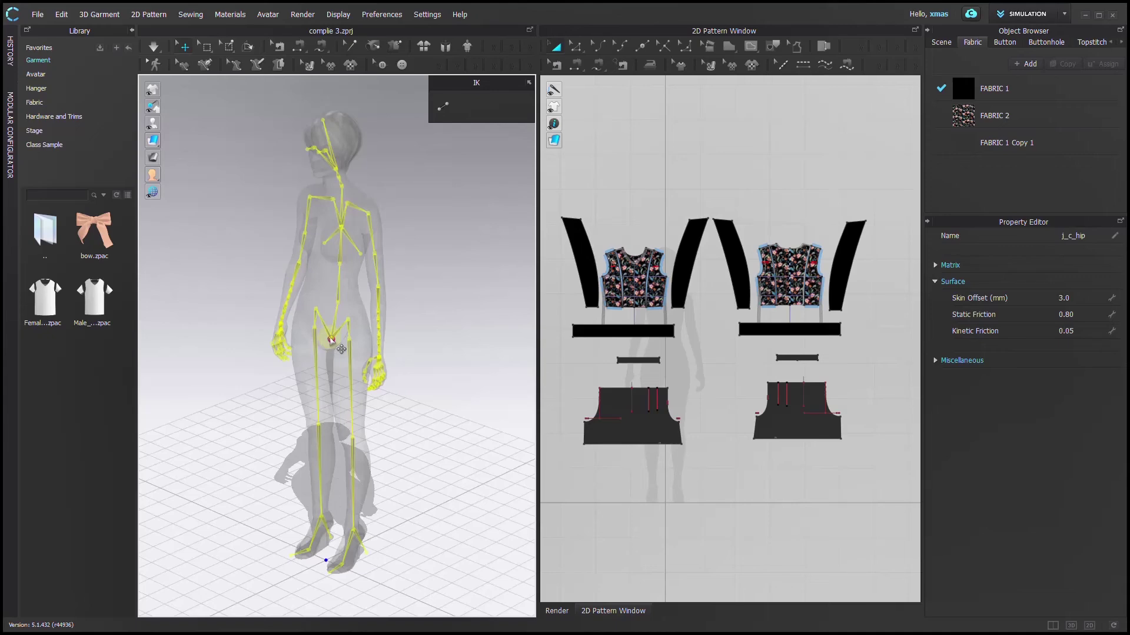
click(332, 341)
drag(328, 351, 449, 376)
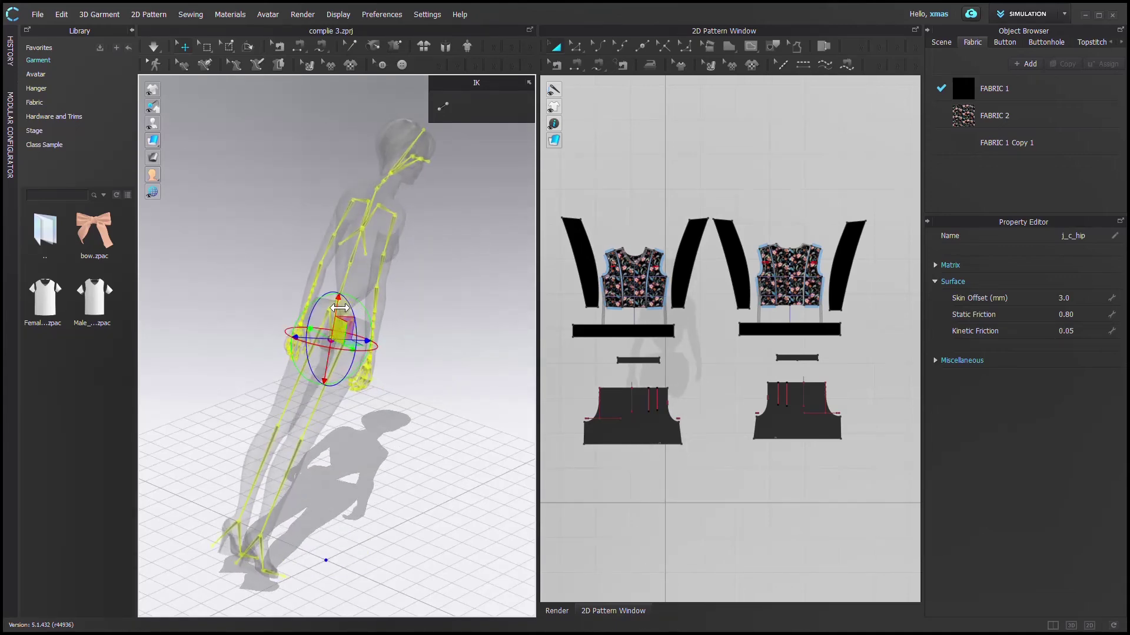
drag(350, 313, 373, 298)
right_drag(374, 298, 374, 317)
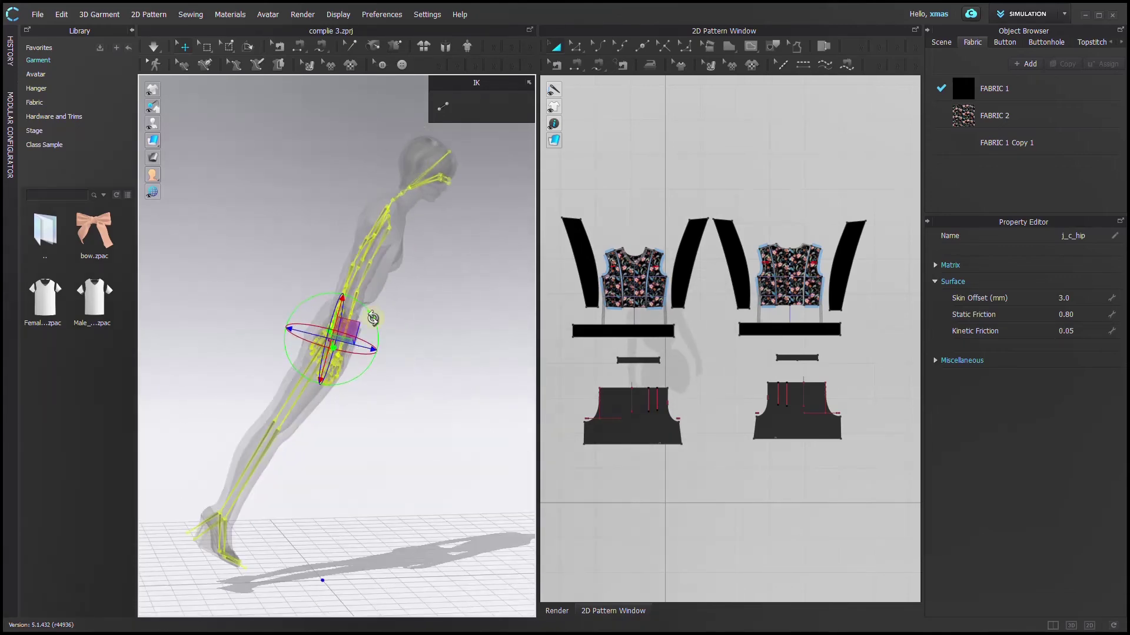
drag(375, 322, 378, 353)
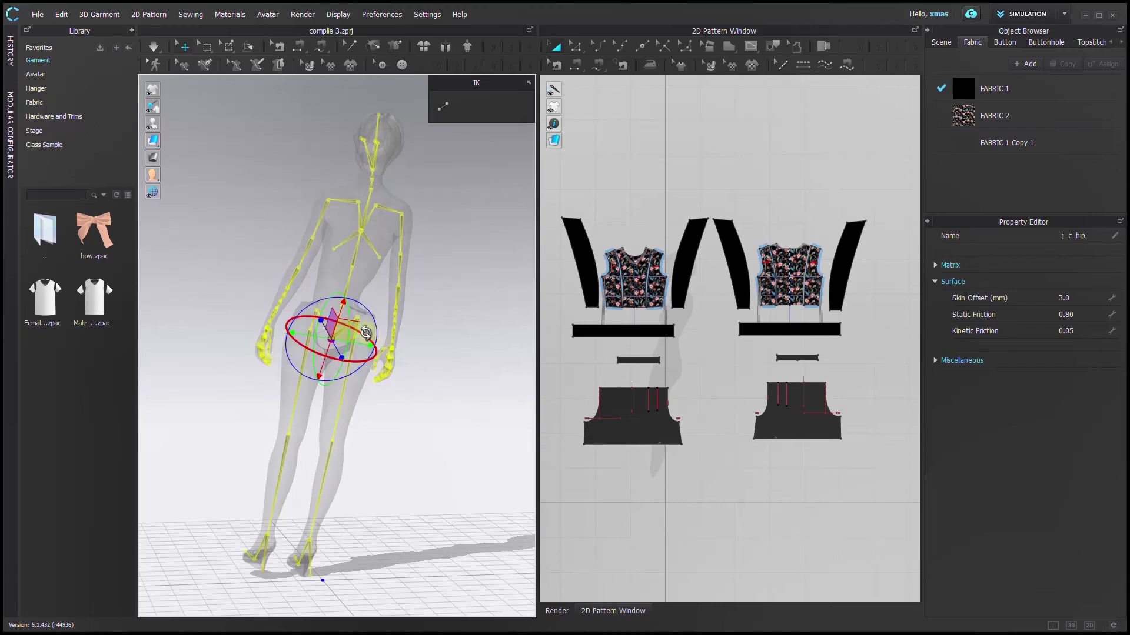
mouse_move(386, 269)
mouse_down()
mouse_move(407, 231)
mouse_move(380, 229)
mouse_move(383, 241)
mouse_up()
- Undo the hip joint rotations to restore the avatar's upright pose, and deselect the joint
key(ctrl+z)
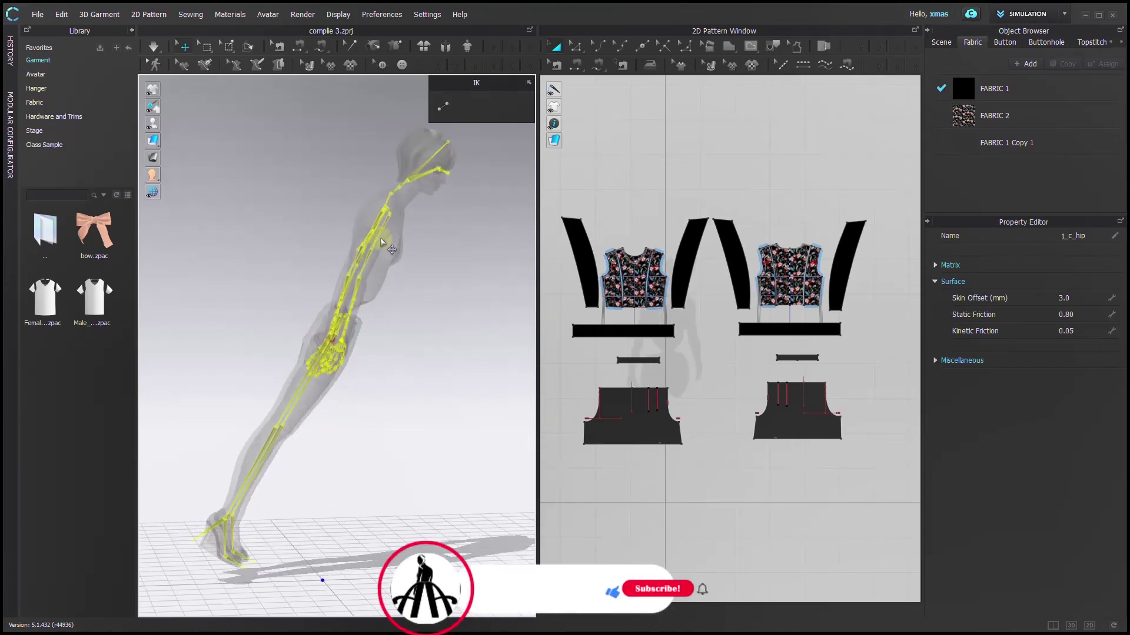
key(ctrl+z)
key(ctrl+z)
click(381, 242)
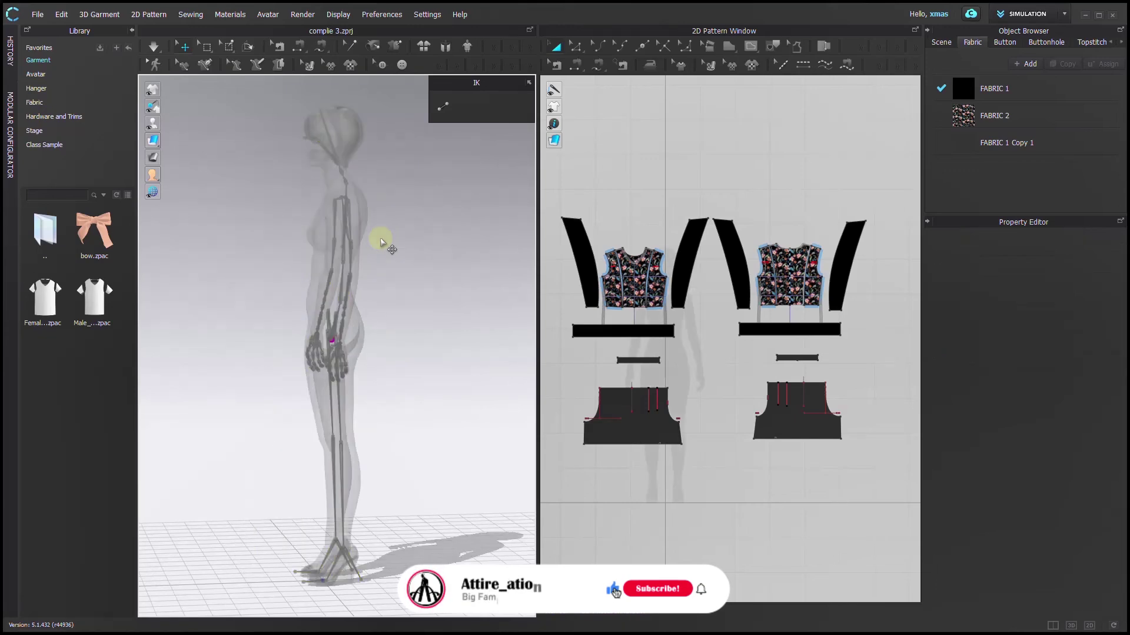
- Turn off the X-ray joints and show the 3D garment on the avatar again
key(shift+x)
key(2)
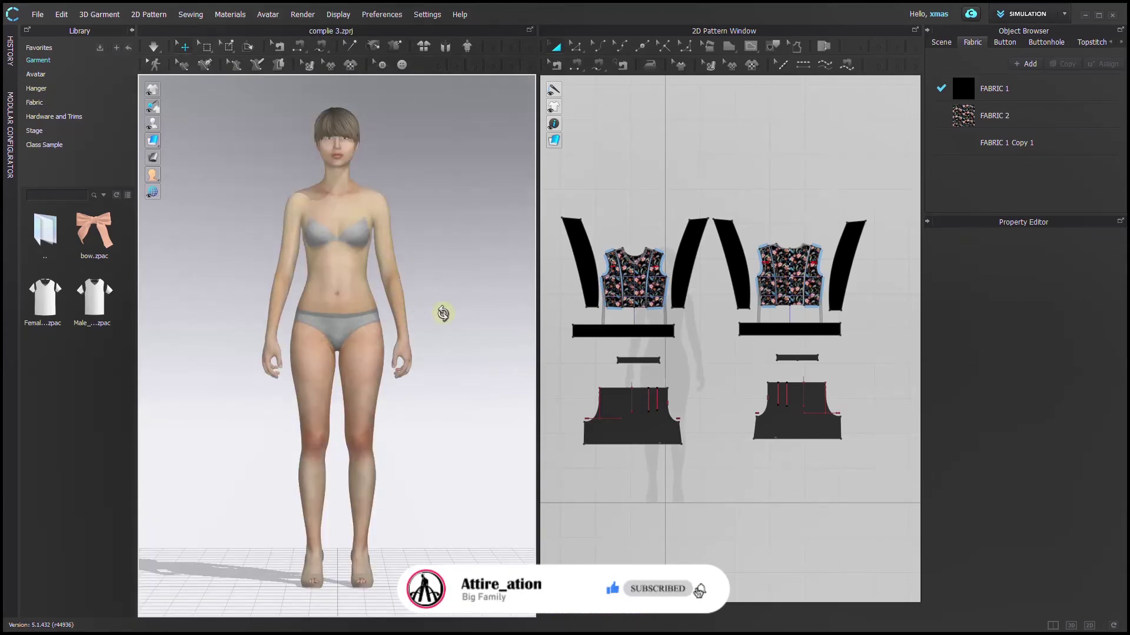
right_drag(441, 316, 501, 334)
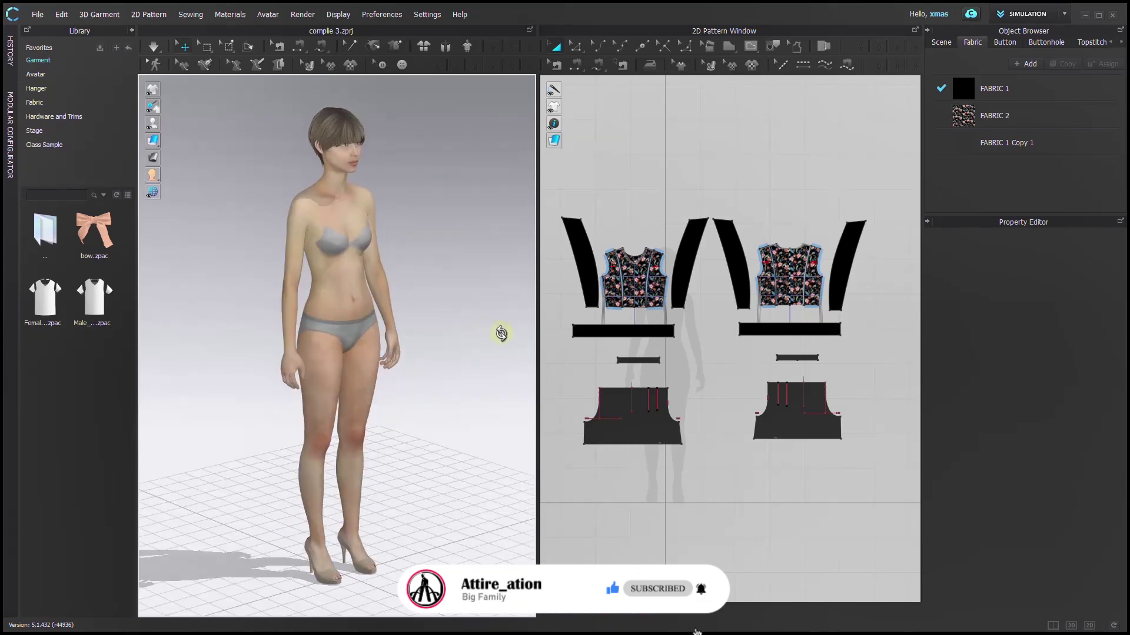
click(153, 106)
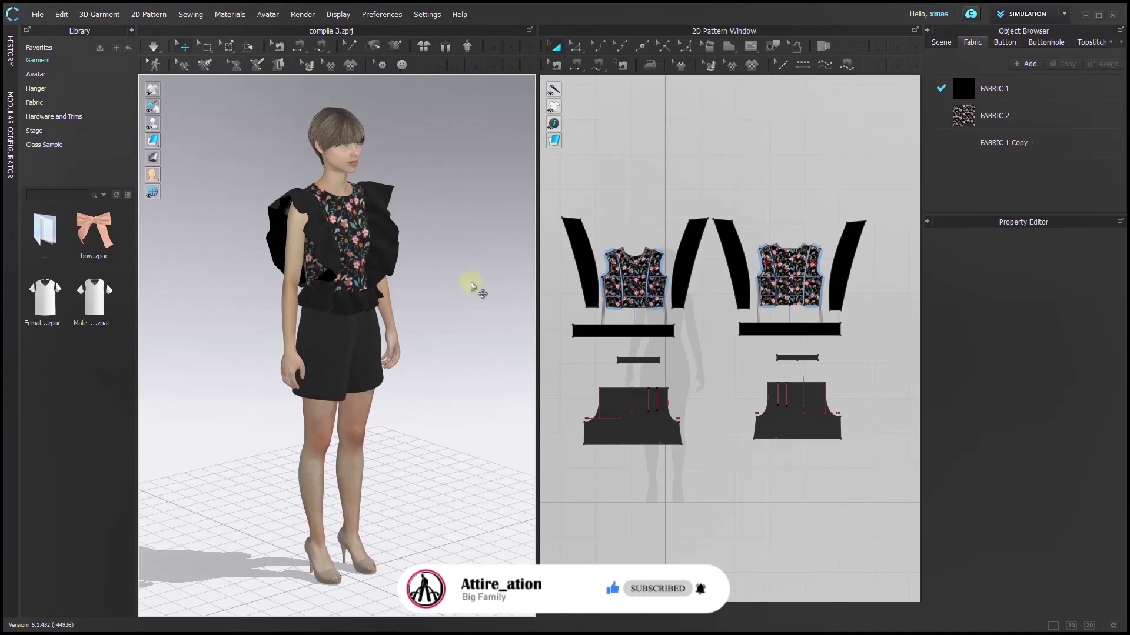
right_drag(471, 285, 409, 256)
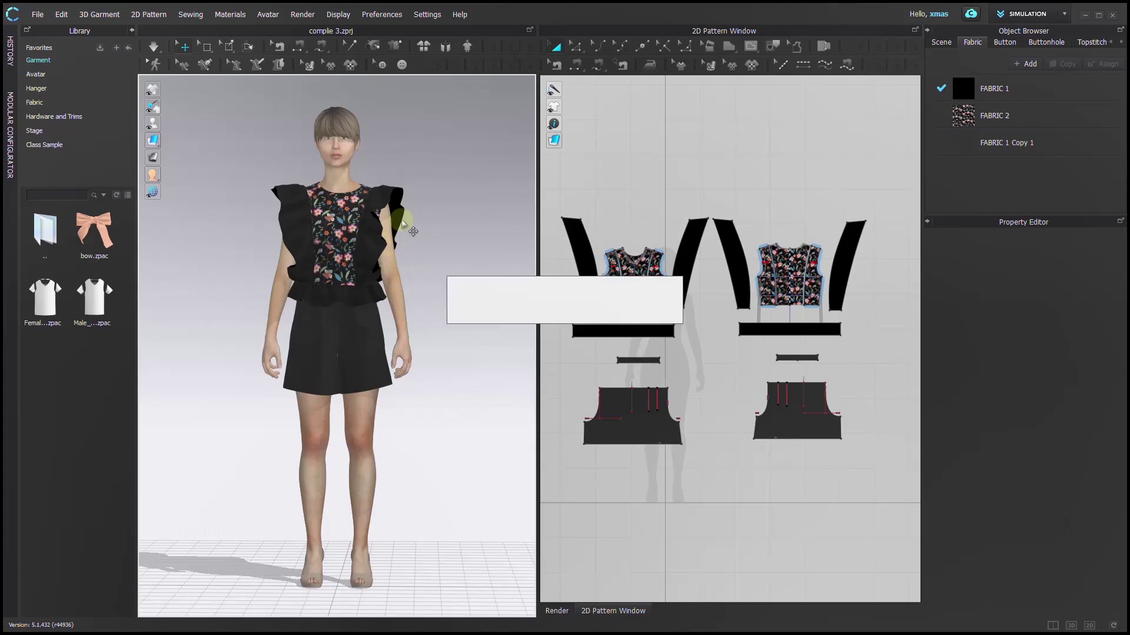